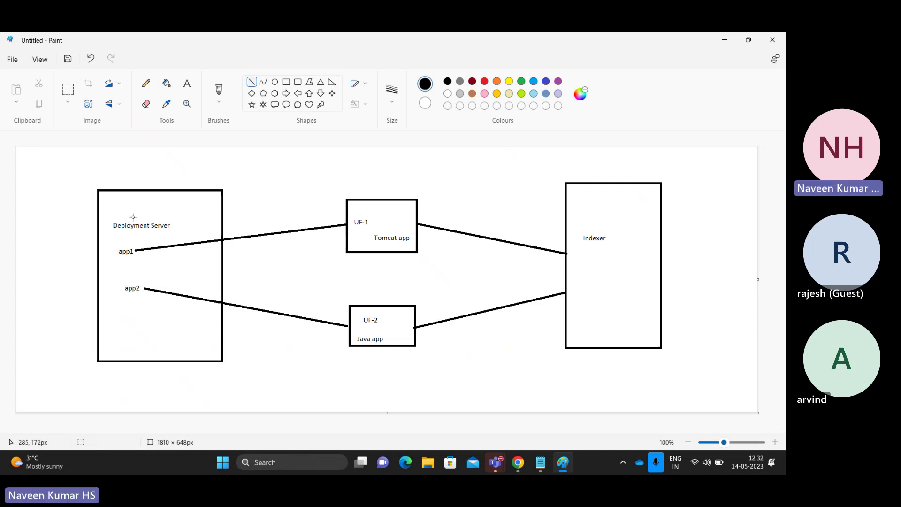
- Label the Deployment Server box "Redhat Linux" and the Indexer box "Red hat Linux" with text above their existing names
{"action": "left_click", "coordinate": [186, 83]}
{"action": "left_click", "coordinate": [125, 194]}
{"action": "type", "text": "R"}
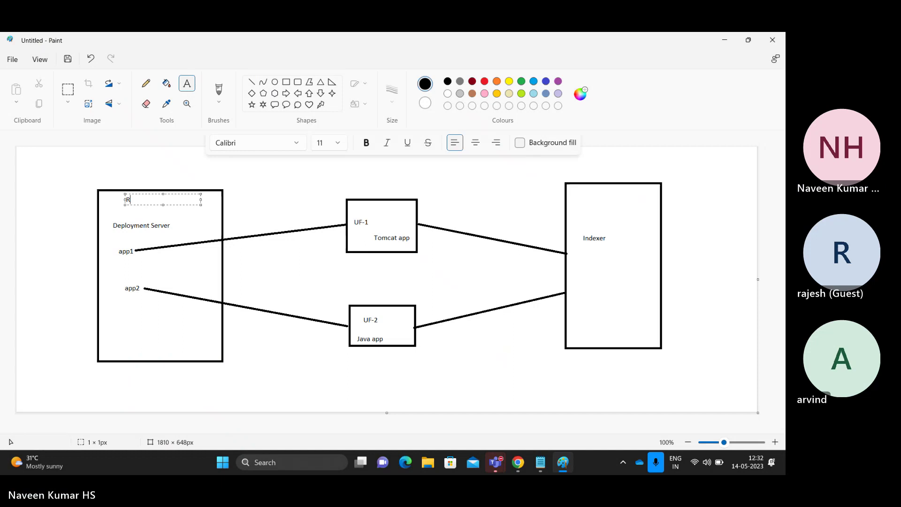
{"action": "type", "text": "edhat L"}
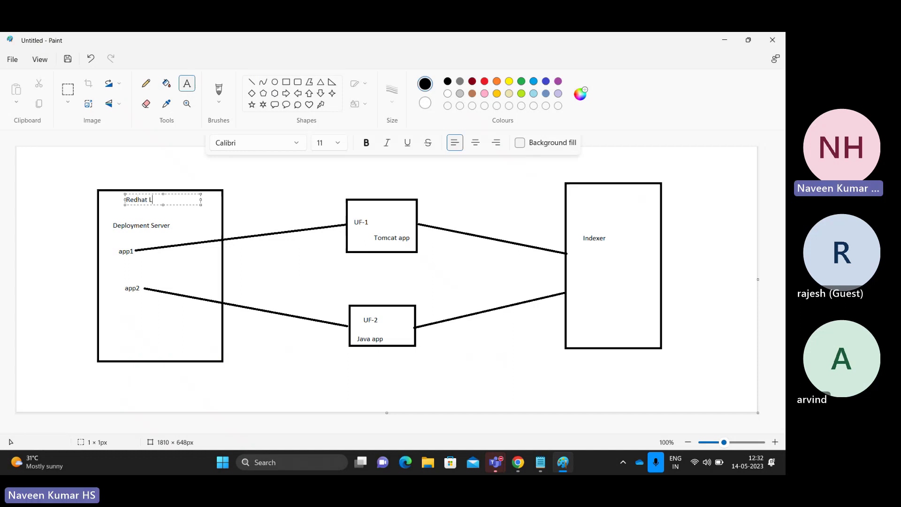
{"action": "type", "text": "inux"}
{"action": "left_click", "coordinate": [586, 196]}
{"action": "type", "text": "Red hat Linux"}
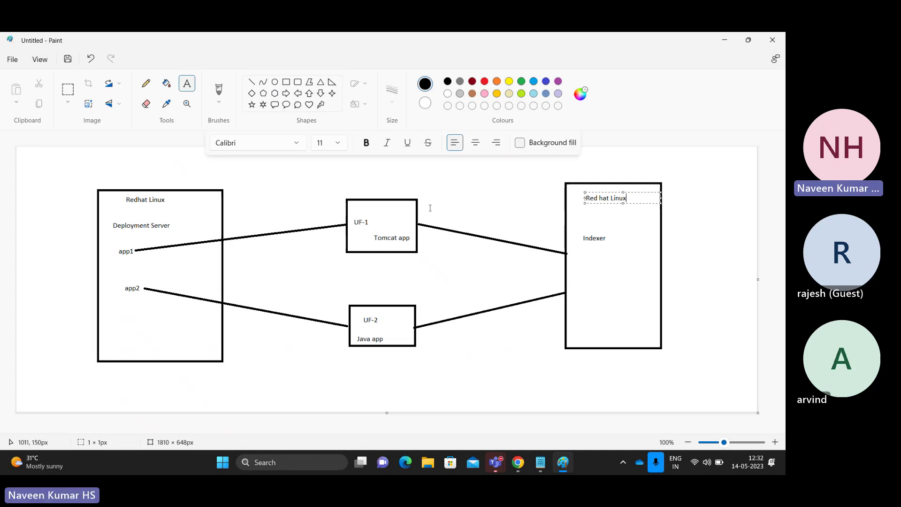
- Add the text label "Ubuntu" above the existing names in both the UF-1 and UF-2 boxes
{"action": "left_click", "coordinate": [368, 210]}
{"action": "left_click", "coordinate": [358, 207]}
{"action": "type", "text": "Ubuntu"}
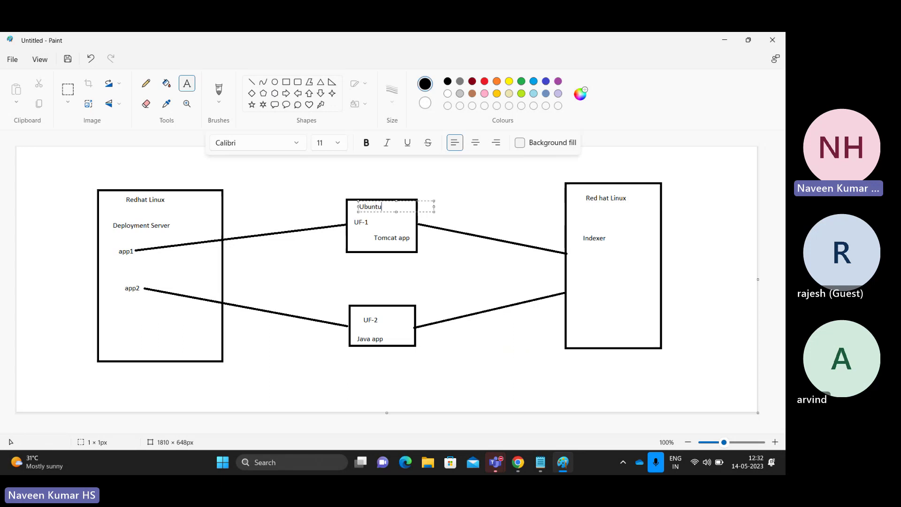
{"action": "left_click", "coordinate": [366, 313]}
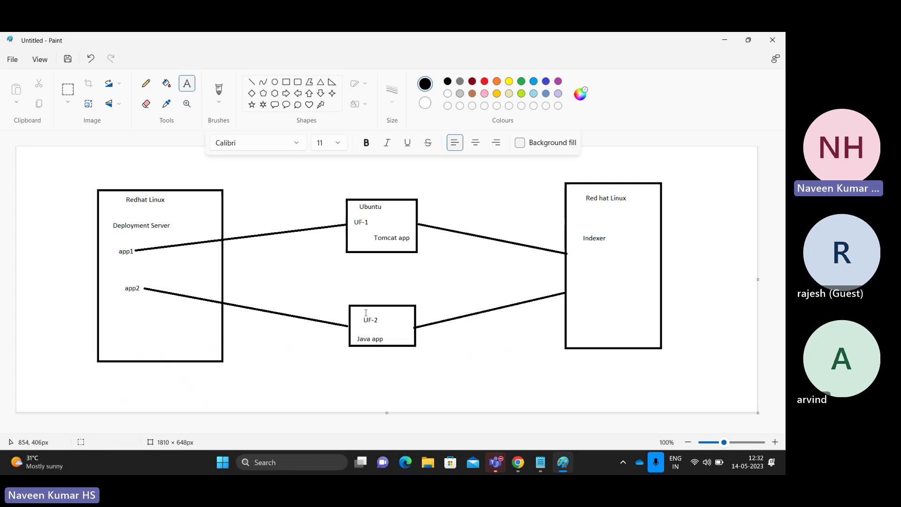
{"action": "left_click", "coordinate": [366, 312]}
{"action": "type", "text": "Unt"}
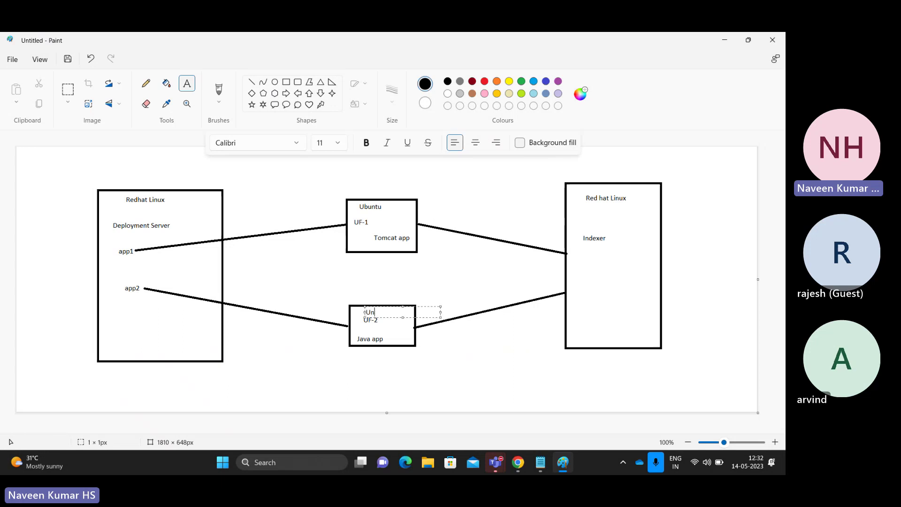
{"action": "key", "text": "BackSpace"}
{"action": "type", "text": "buntu"}
{"action": "left_click", "coordinate": [480, 365]}
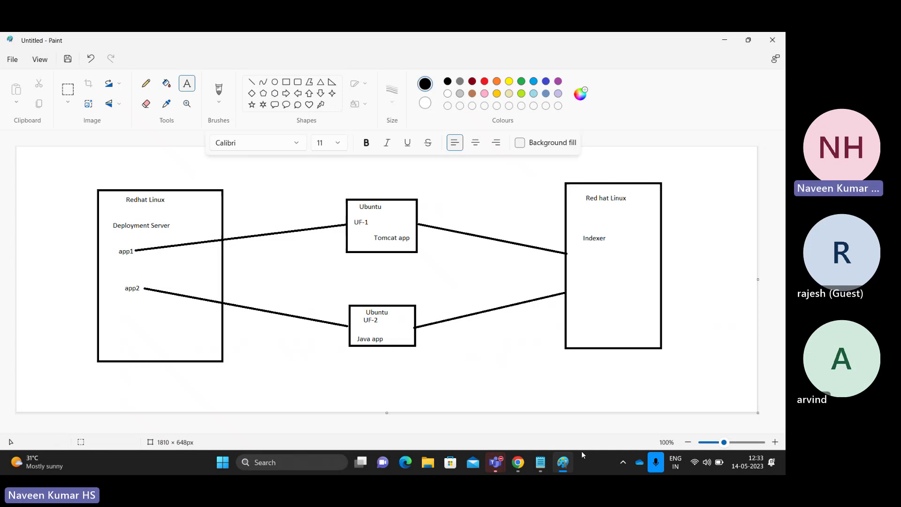
- Switch to the AWS EC2 console in Chrome and start launching a new instance named "splunk"
{"action": "left_click", "coordinate": [522, 462]}
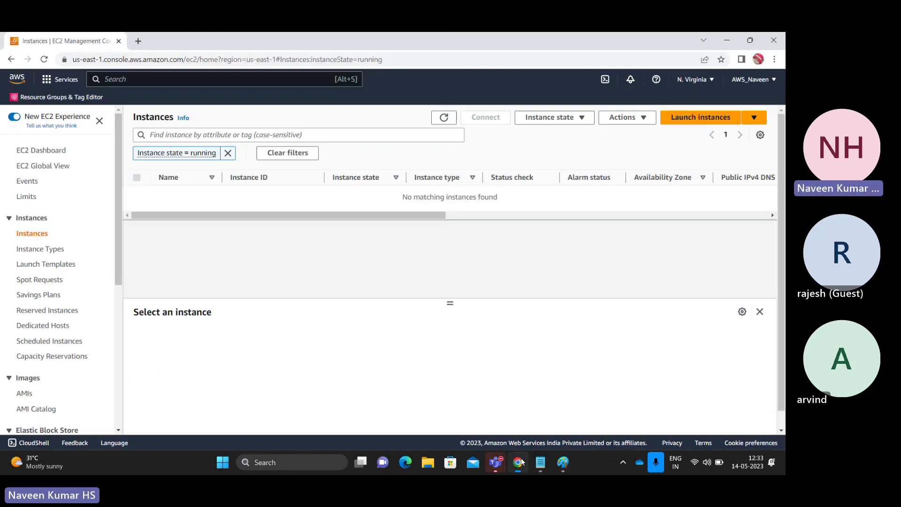
{"action": "left_click", "coordinate": [444, 118]}
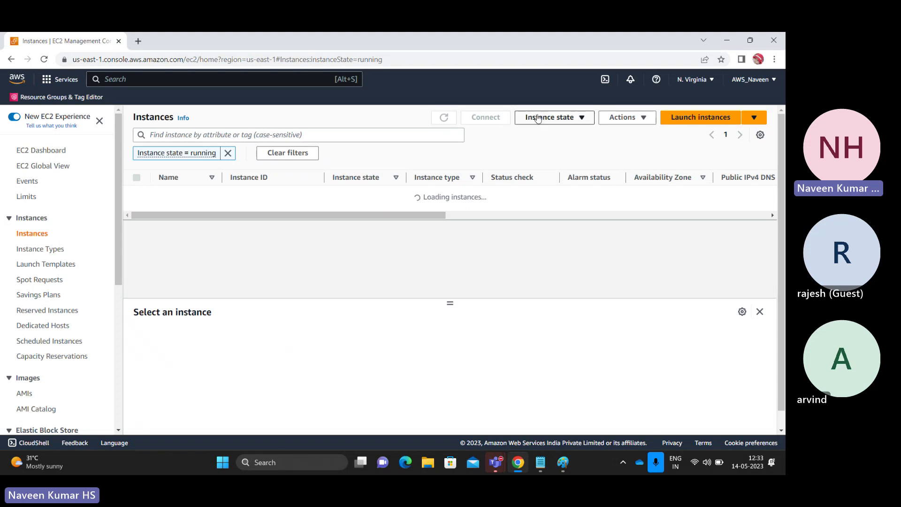
{"action": "left_click", "coordinate": [714, 126]}
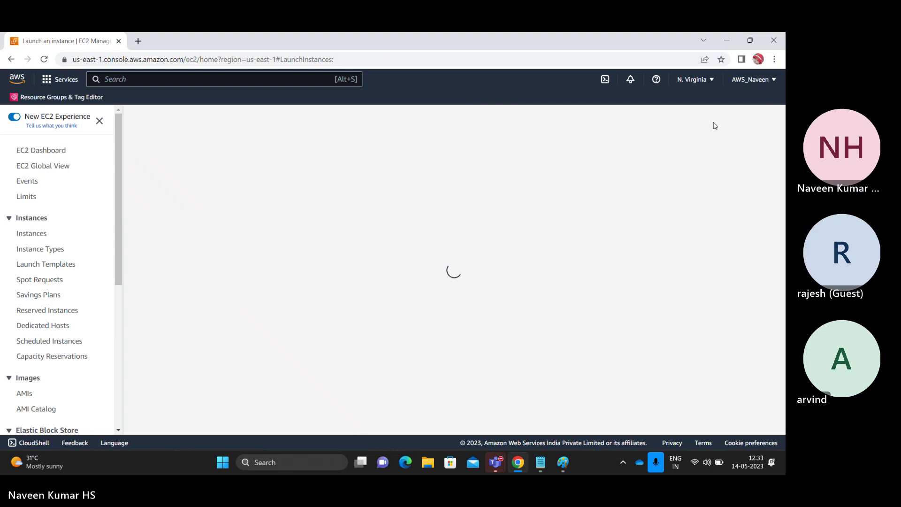
{"action": "left_click", "coordinate": [161, 267]}
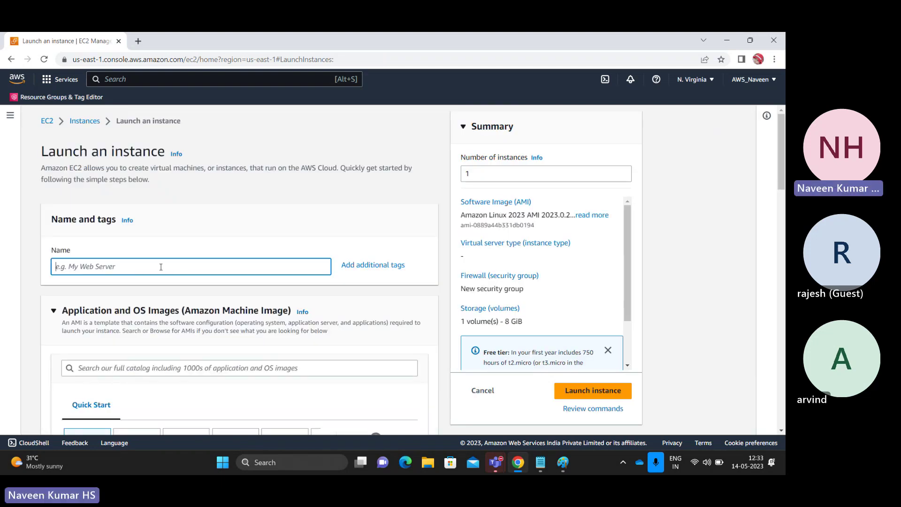
{"action": "type", "text": "splunk"}
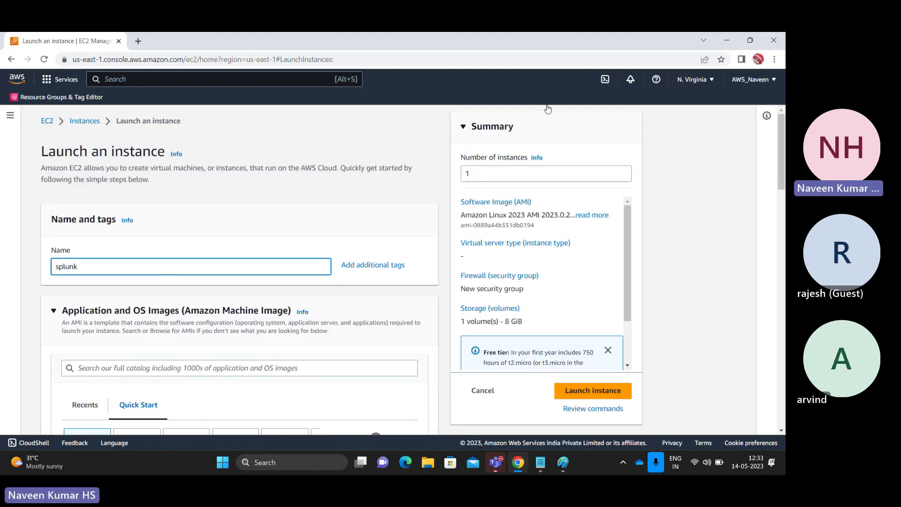
- Set the number of instances to 2 and choose Red Hat as the operating system image
{"action": "left_click", "coordinate": [623, 172]}
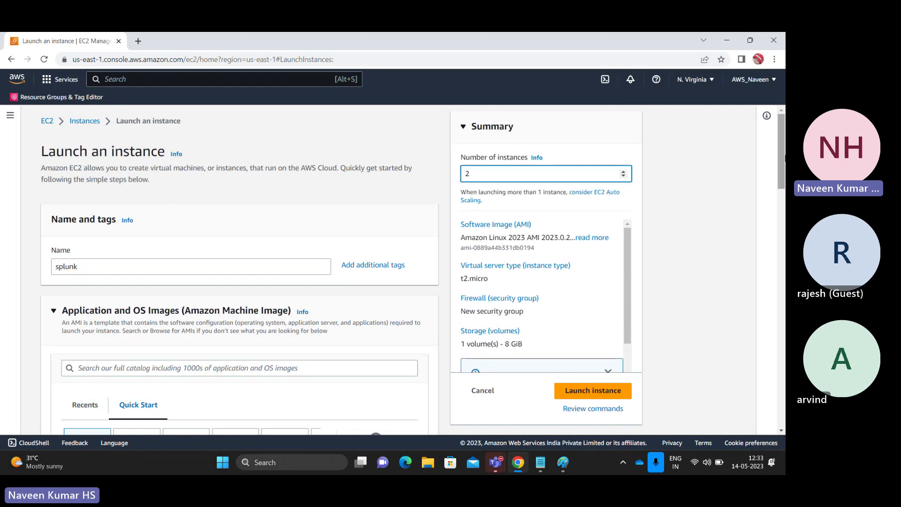
{"action": "scroll", "coordinate": [782, 165], "scroll_direction": "down", "scroll_amount": 4}
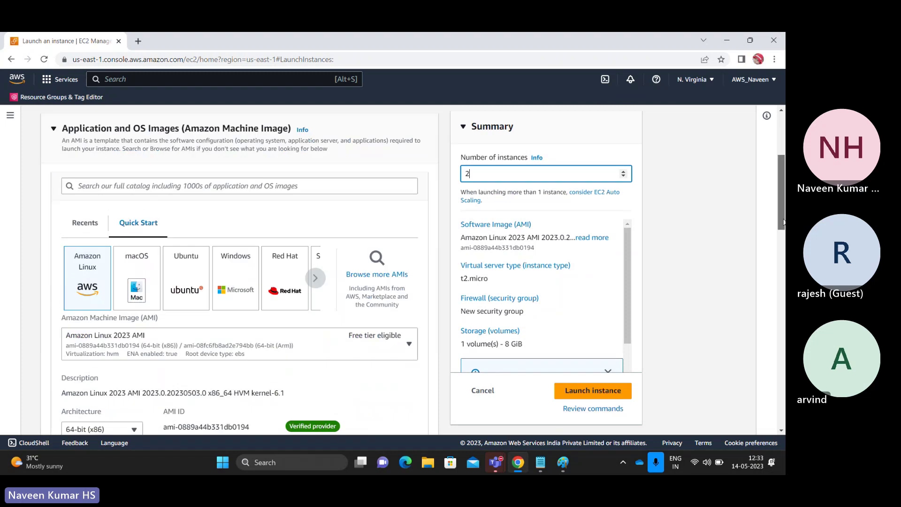
{"action": "left_click", "coordinate": [288, 280]}
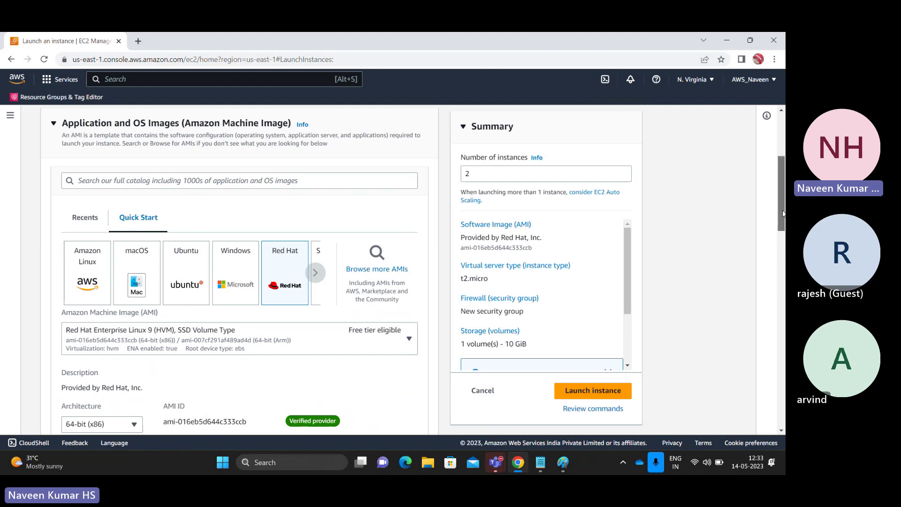
- Set the root volume size to 30 GiB in the storage configuration, keeping the gp2 volume type
{"action": "scroll", "coordinate": [782, 214], "scroll_direction": "down", "scroll_amount": 1}
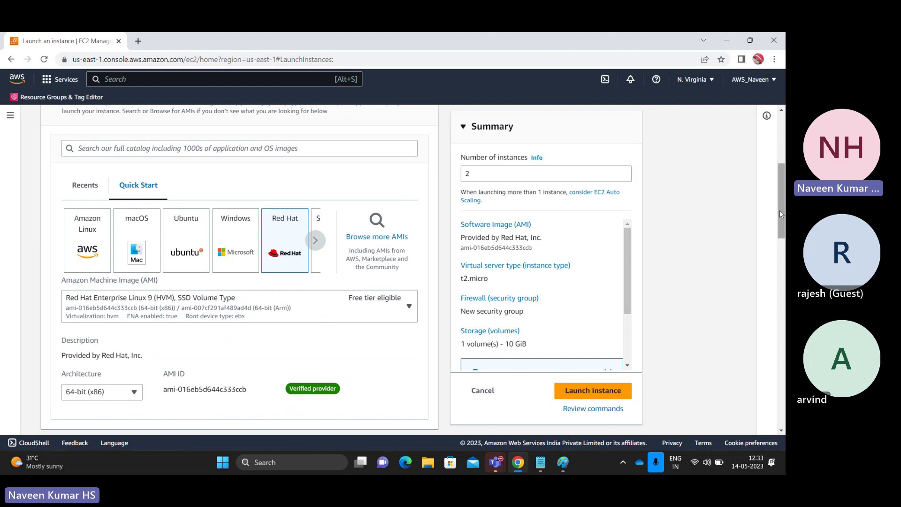
{"action": "left_click_drag", "start_coordinate": [781, 214], "coordinate": [784, 288]}
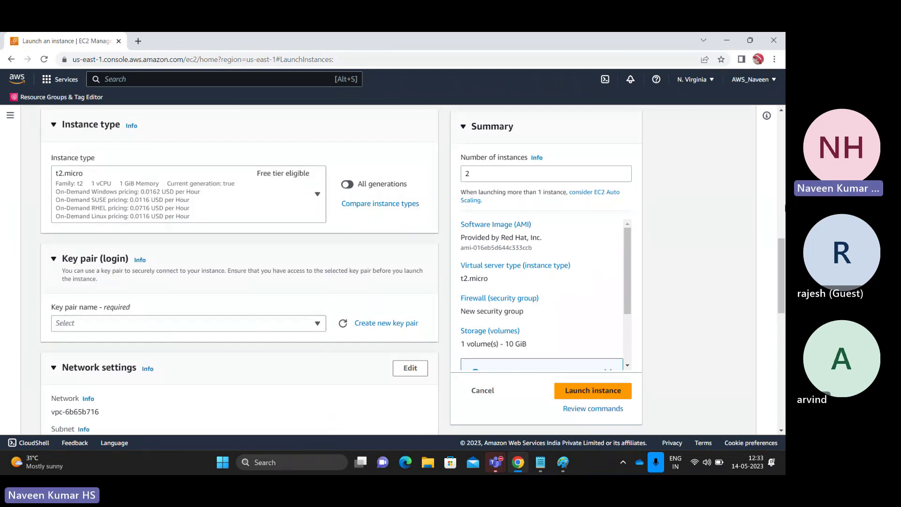
{"action": "left_click_drag", "start_coordinate": [779, 268], "coordinate": [783, 326]}
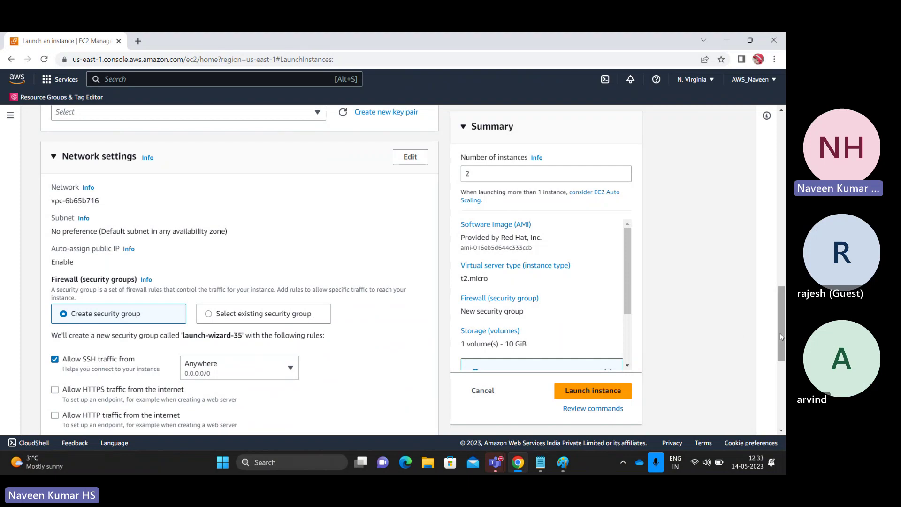
{"action": "left_click_drag", "start_coordinate": [782, 338], "coordinate": [782, 370]}
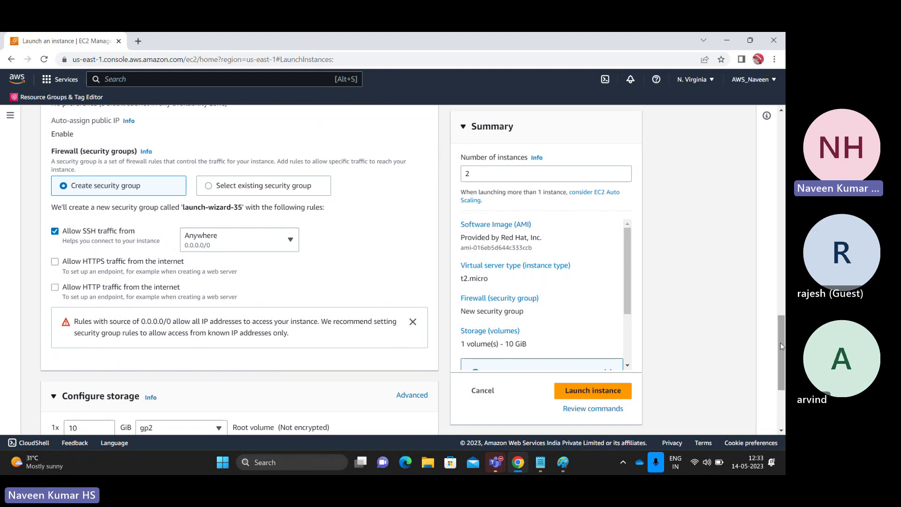
{"action": "left_click_drag", "start_coordinate": [781, 346], "coordinate": [782, 386]}
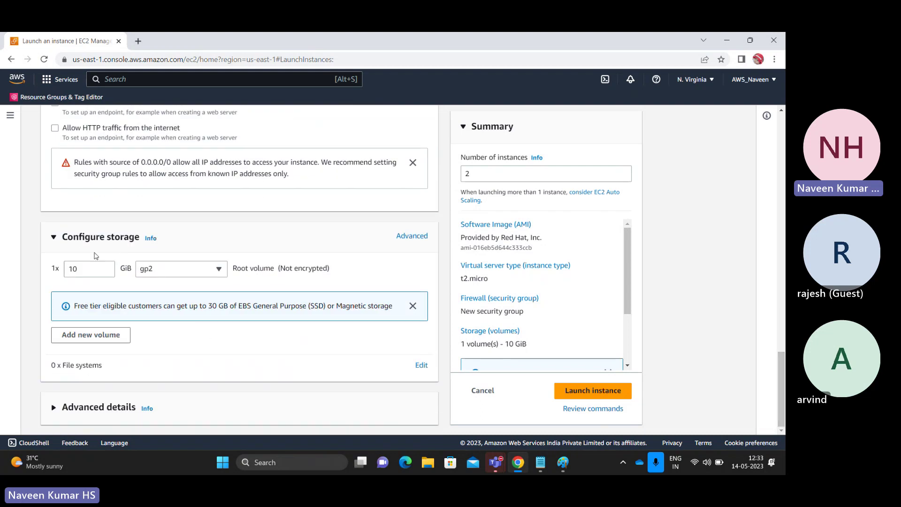
{"action": "left_click", "coordinate": [107, 268]}
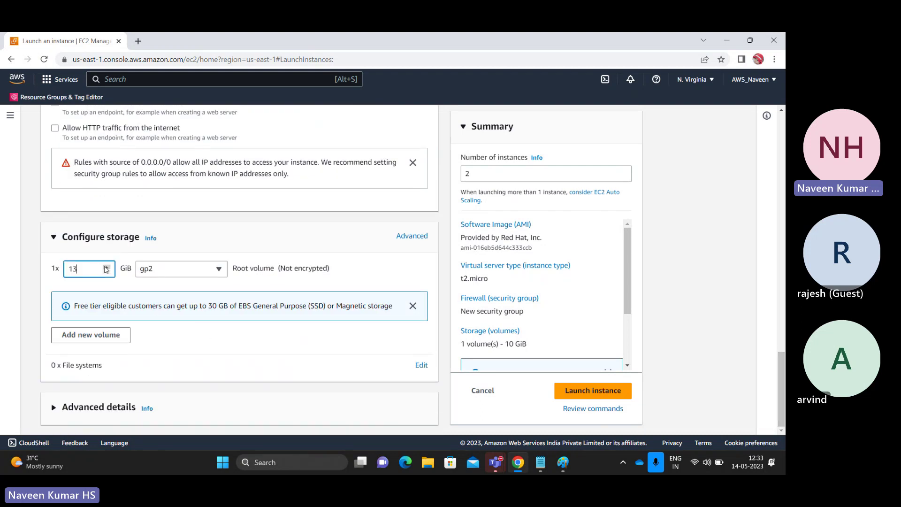
{"action": "left_click", "coordinate": [107, 268]}
{"action": "left_click", "coordinate": [107, 266]}
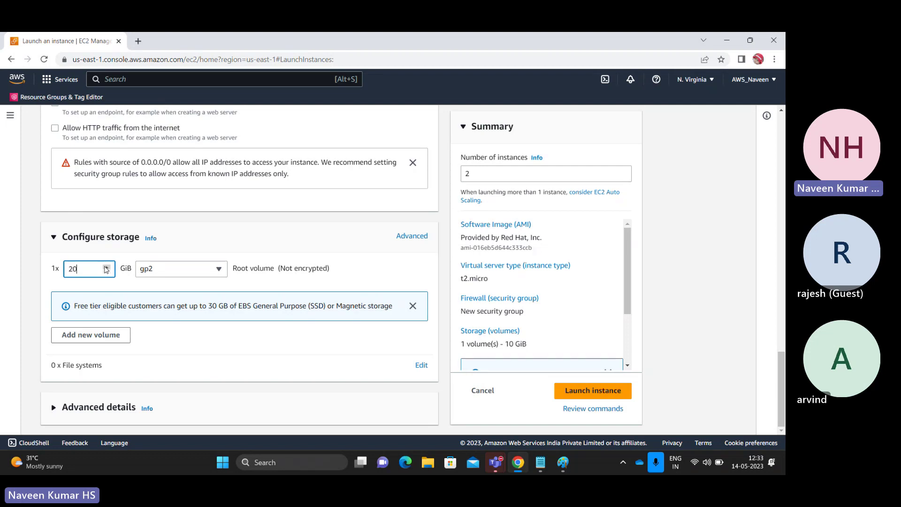
{"action": "left_click", "coordinate": [216, 305]}
{"action": "left_click", "coordinate": [74, 270]}
{"action": "key", "text": "BackSpace"}
{"action": "type", "text": "3"}
{"action": "left_click", "coordinate": [473, 177]}
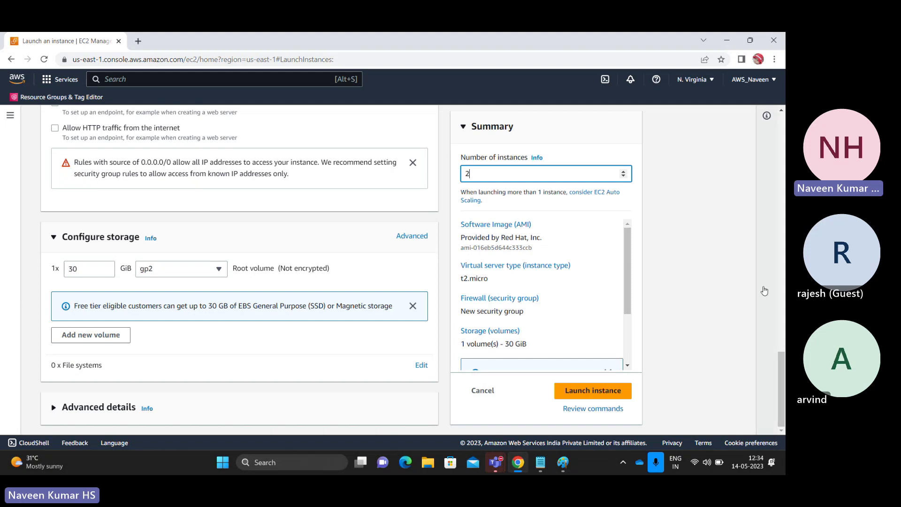
- Find and select the existing key pair "NVkey" for logging in to the instances
{"action": "left_click_drag", "start_coordinate": [783, 375], "coordinate": [782, 259]}
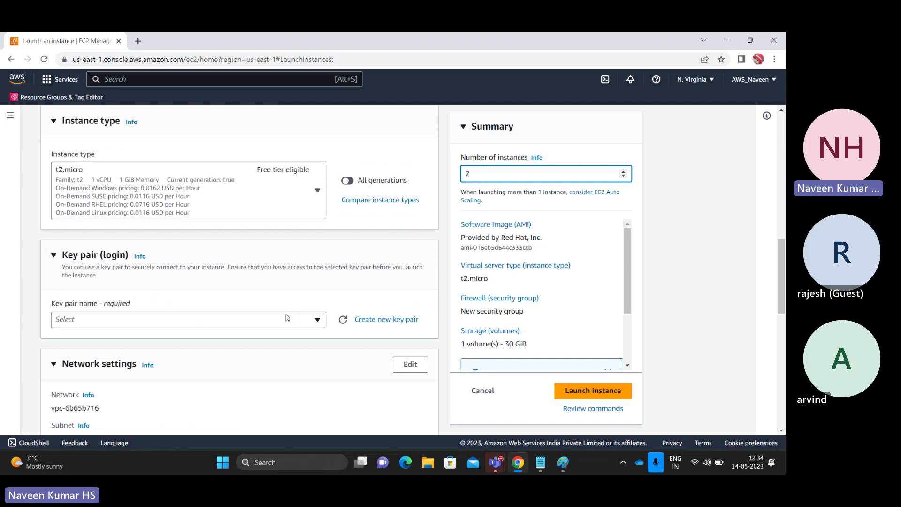
{"action": "left_click", "coordinate": [317, 320]}
{"action": "type", "text": "NV"}
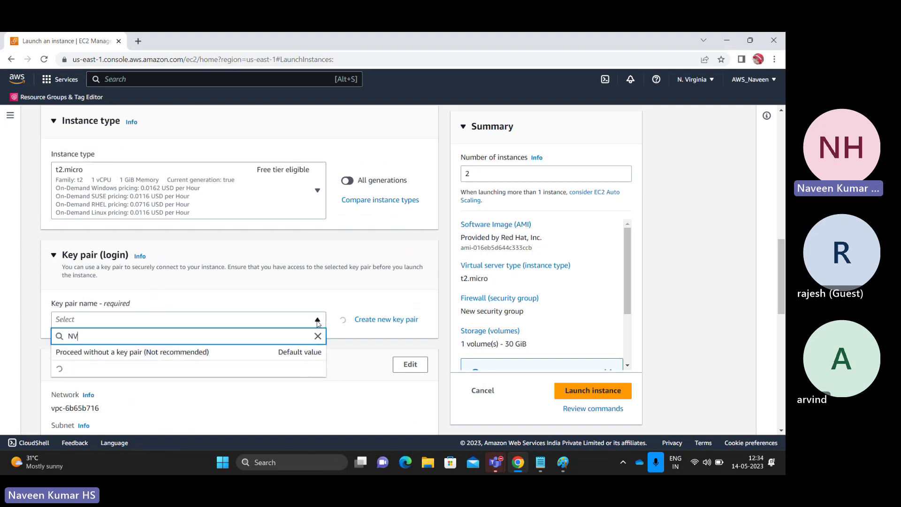
{"action": "type", "text": "ke"}
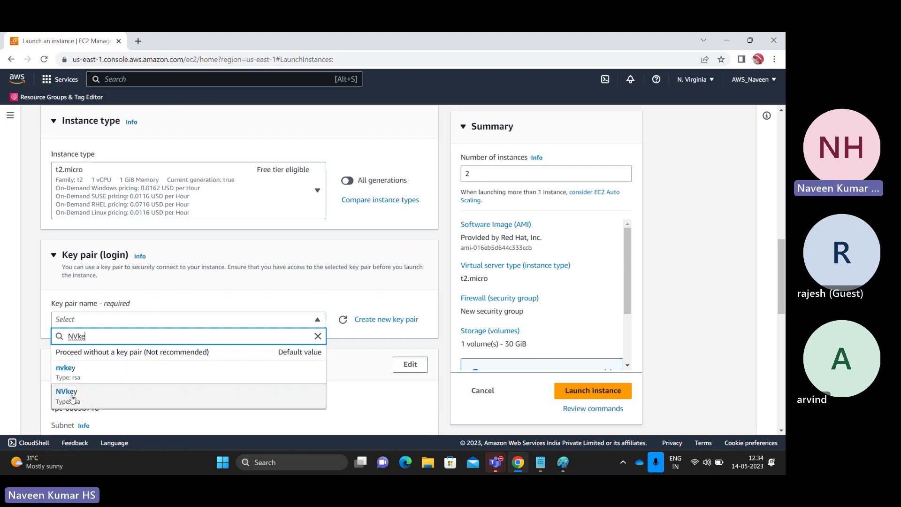
{"action": "left_click", "coordinate": [75, 399]}
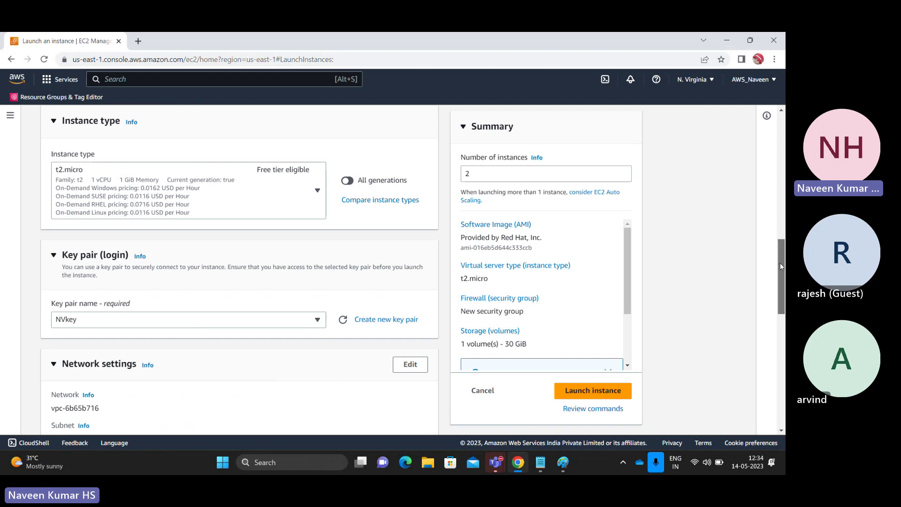
- Launch the two configured Red Hat instances and return to the instances list
{"action": "left_click_drag", "start_coordinate": [780, 267], "coordinate": [783, 381]}
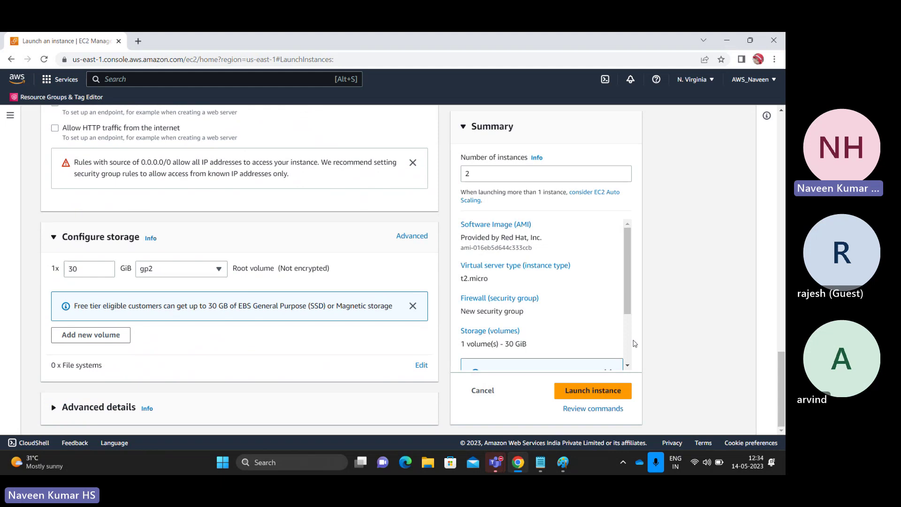
{"action": "left_click", "coordinate": [592, 391]}
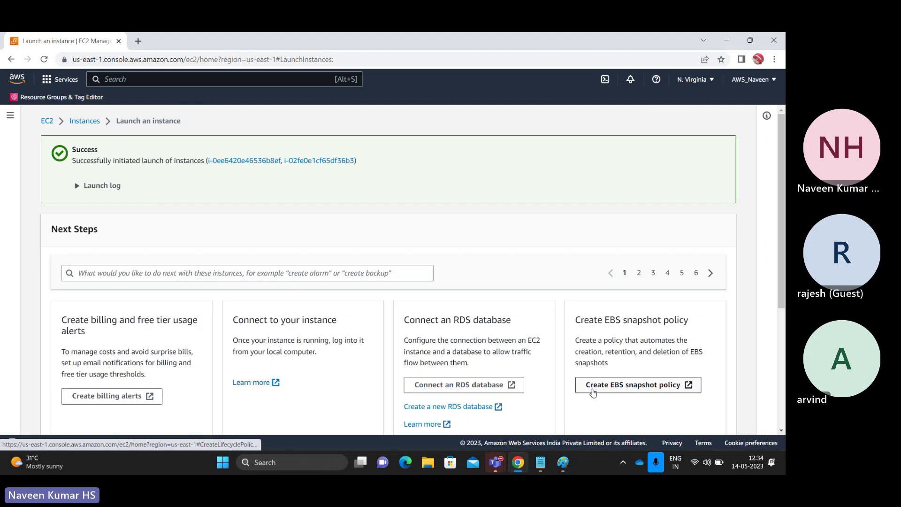
{"action": "left_click", "coordinate": [85, 121]}
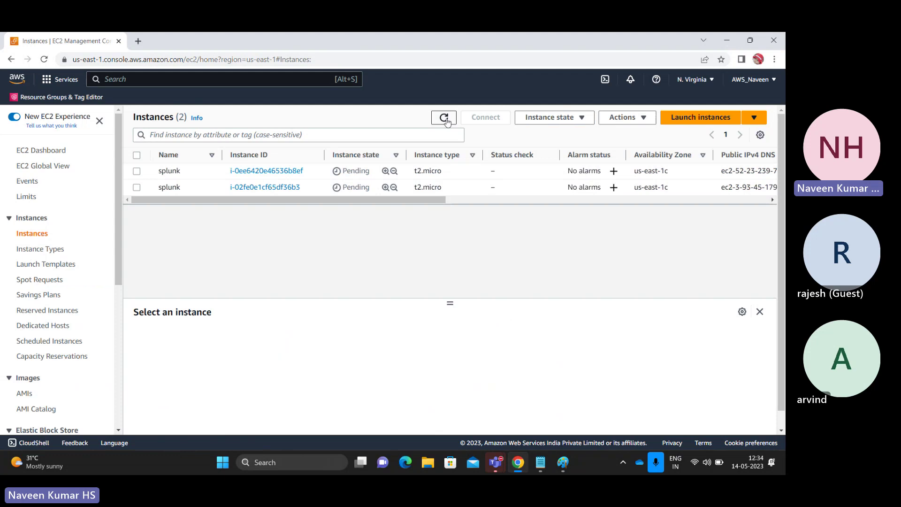
- Refresh the instances list to check the state of the two new splunk instances
{"action": "left_click", "coordinate": [445, 118]}
{"action": "left_click", "coordinate": [444, 118]}
{"action": "left_click", "coordinate": [444, 119]}
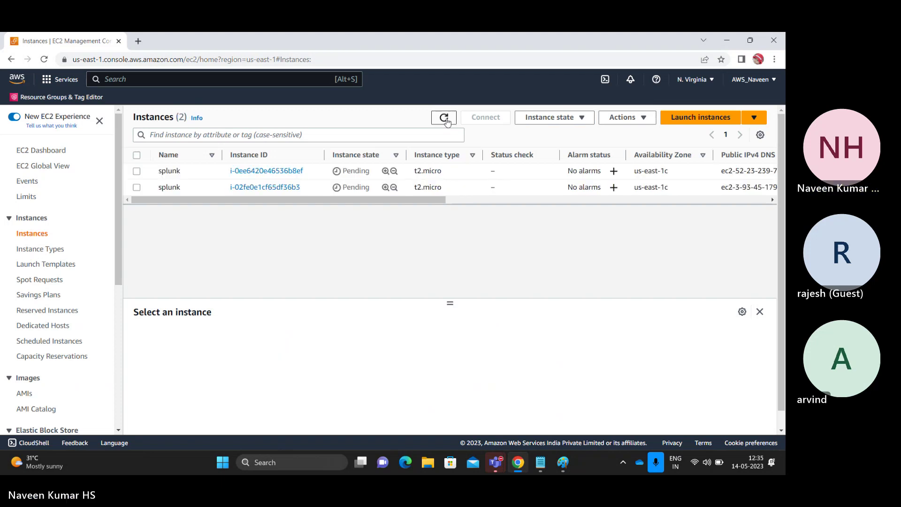
{"action": "left_click", "coordinate": [444, 118]}
{"action": "left_click", "coordinate": [444, 118]}
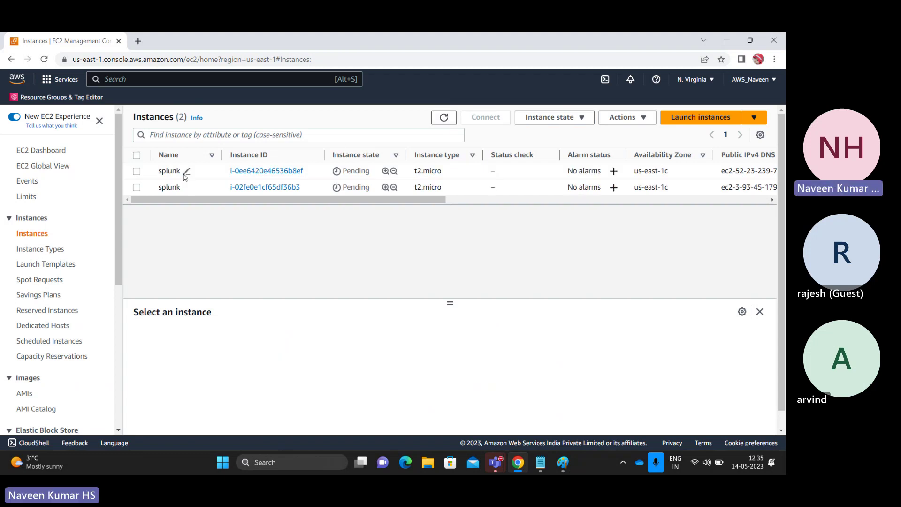
- Rename the first splunk instance in the list to "splunk-Idx"
{"action": "left_click", "coordinate": [186, 172]}
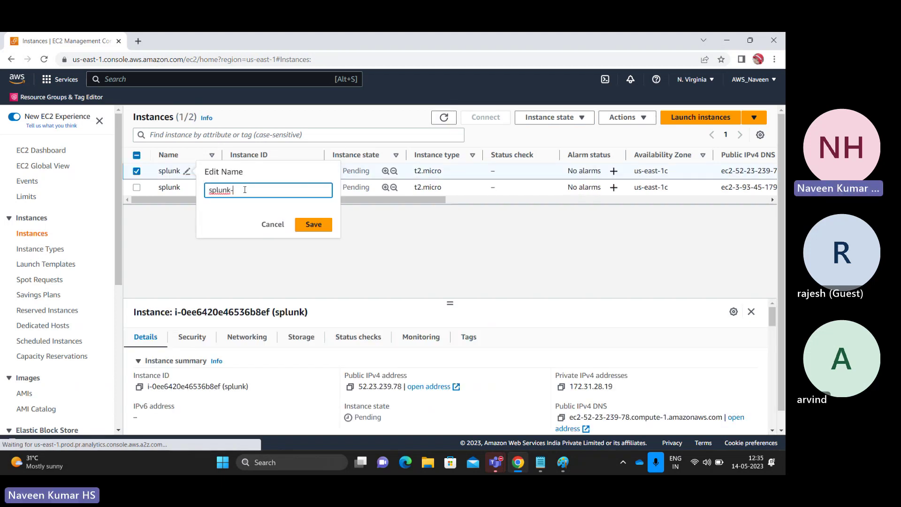
{"action": "type", "text": "-Idx"}
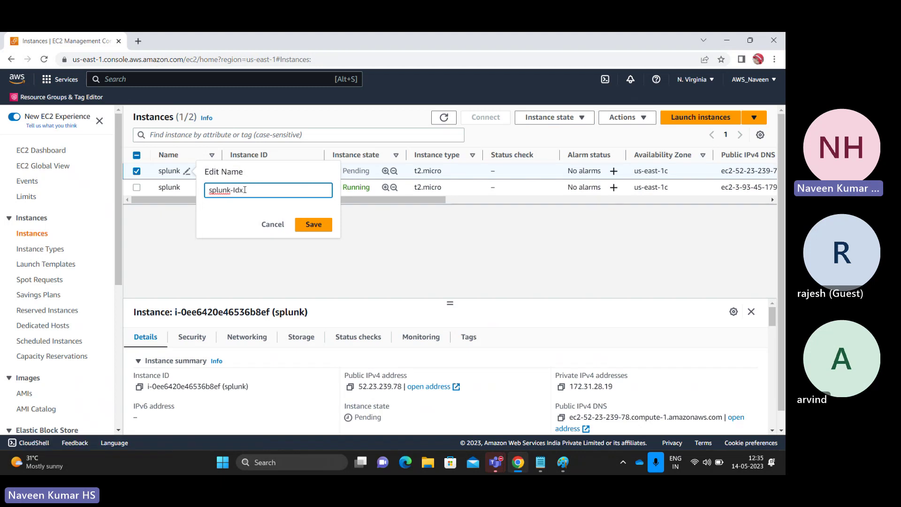
{"action": "key", "text": "Return"}
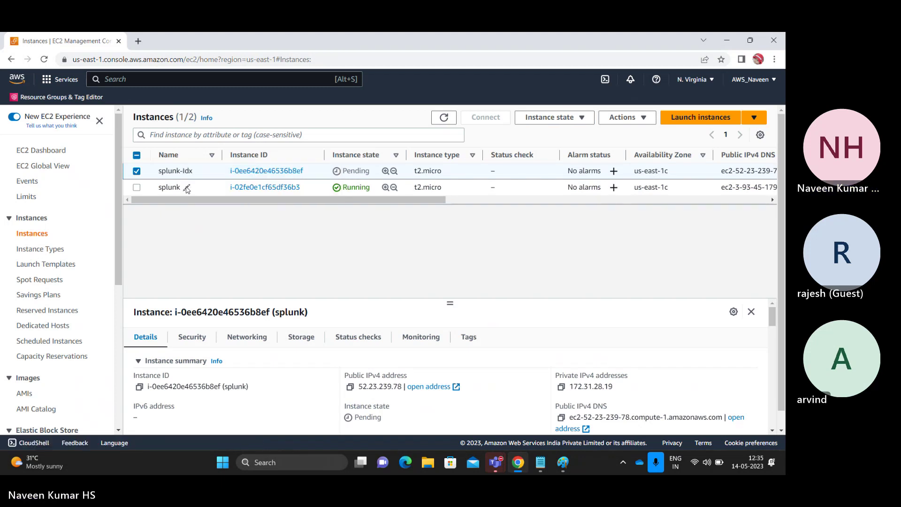
- Rename the second splunk instance in the list to "splunk-DS"
{"action": "left_click", "coordinate": [186, 187]}
{"action": "type", "text": "-"}
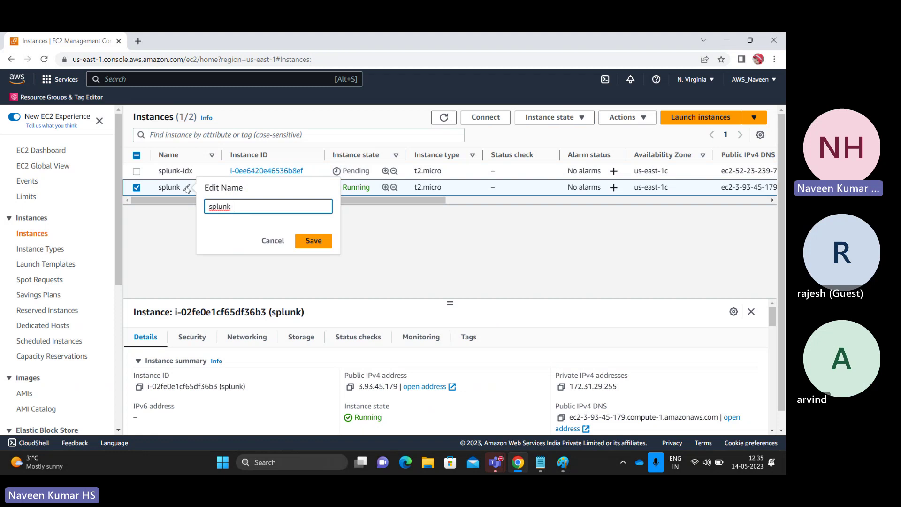
{"action": "type", "text": "DS"}
{"action": "key", "text": "Return"}
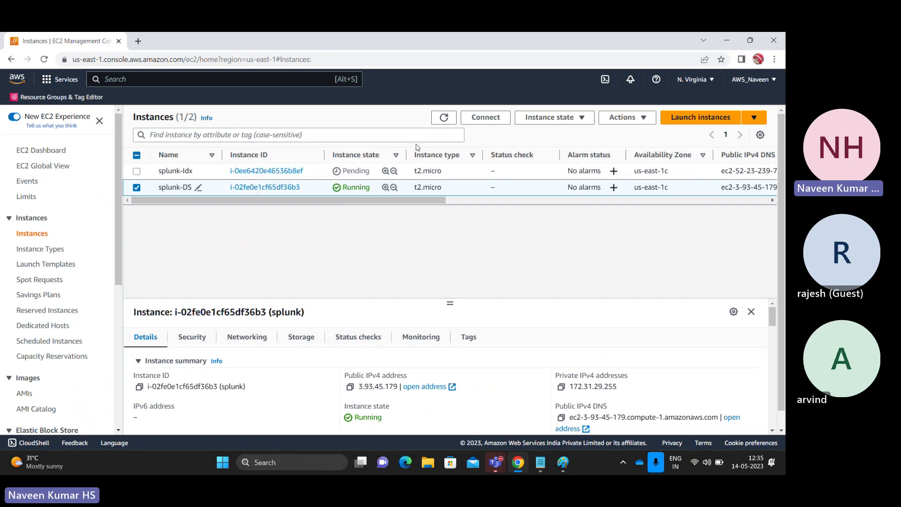
- Refresh the instances list to check the state of both renamed instances, and select splunk-Idx to show its details
{"action": "left_click", "coordinate": [444, 123]}
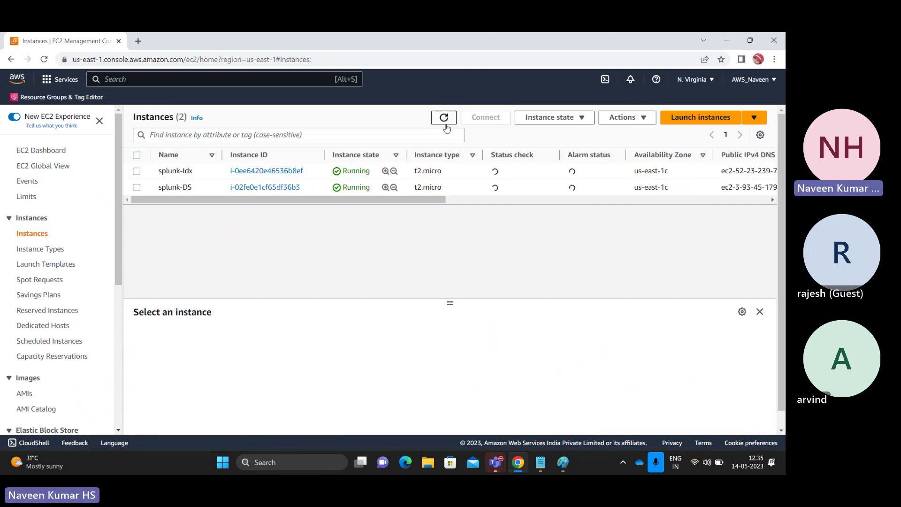
{"action": "left_click", "coordinate": [448, 119]}
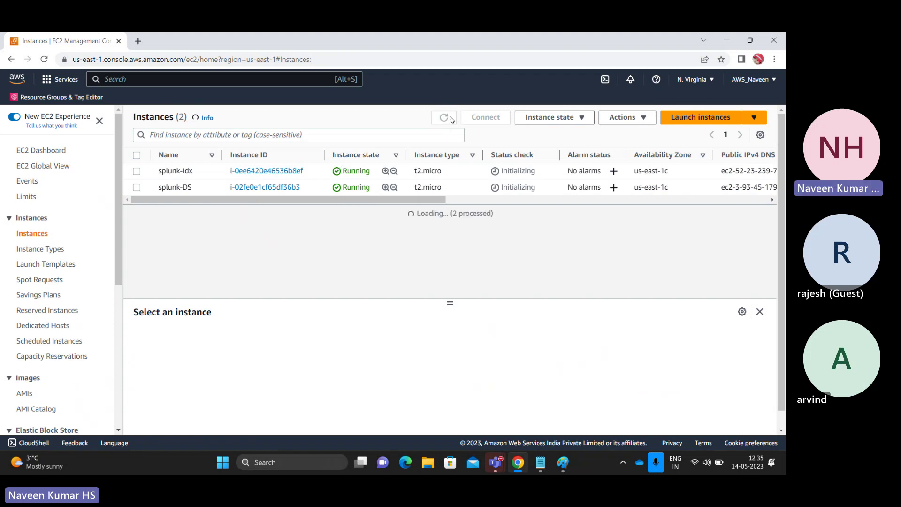
{"action": "left_click", "coordinate": [137, 172]}
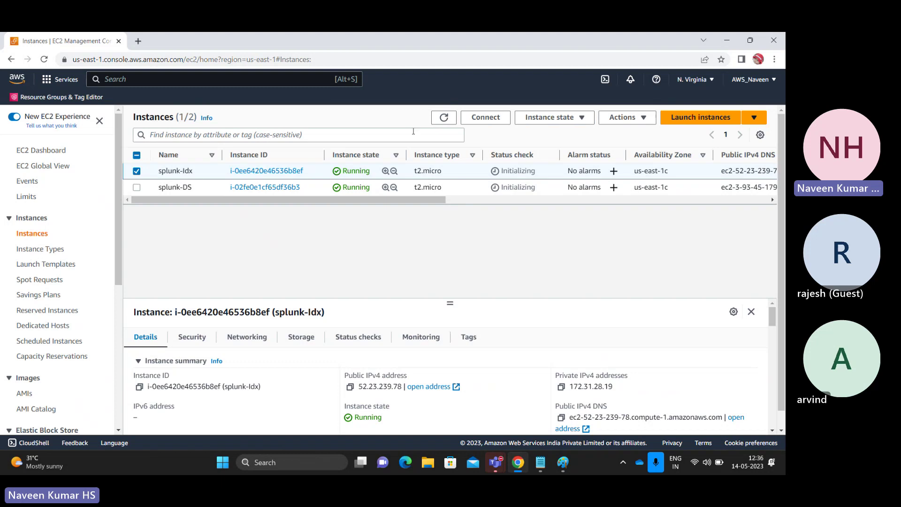
{"action": "left_click", "coordinate": [444, 117]}
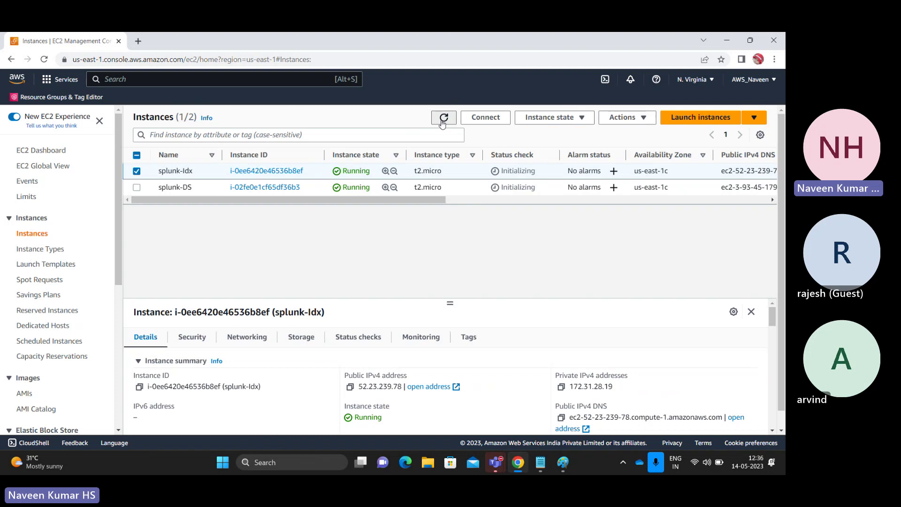
- Search the web for "splunk free download" in a new browser tab and open Splunk's "Free Trials and Downloads" result
{"action": "left_click", "coordinate": [138, 41]}
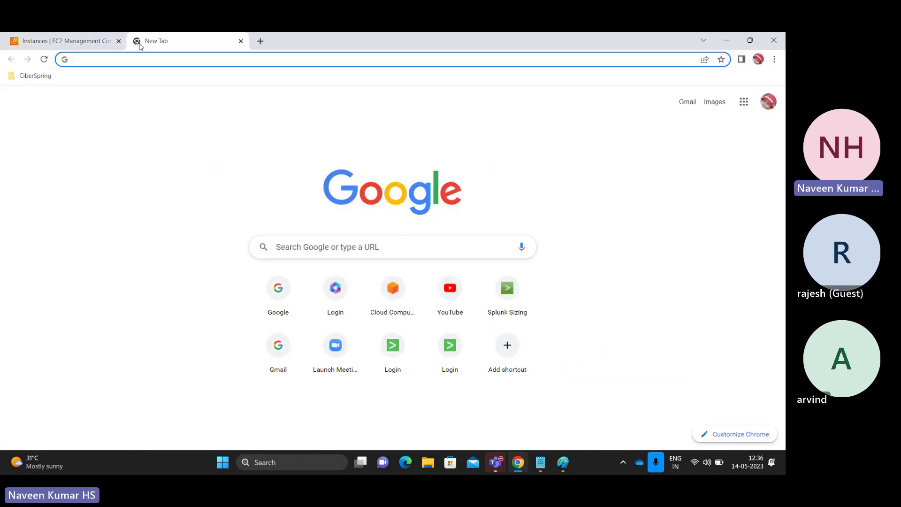
{"action": "type", "text": "splunk"}
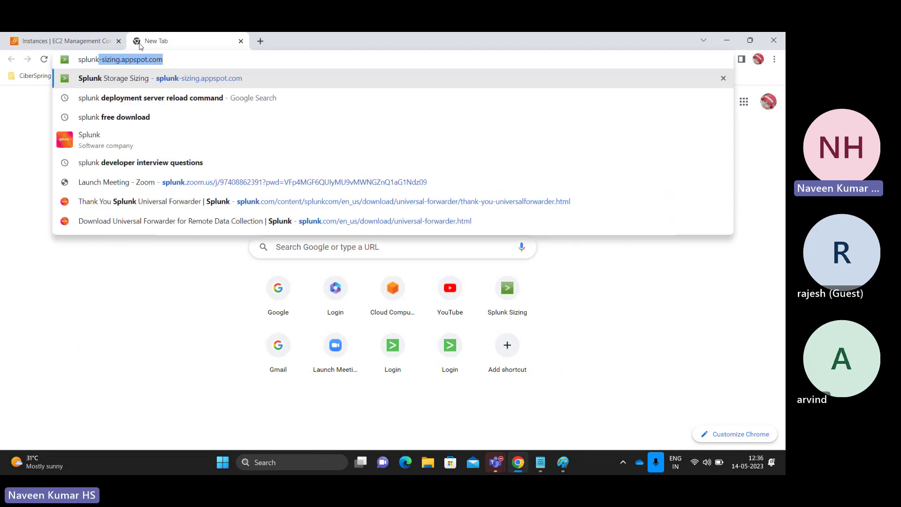
{"action": "type", "text": " f"}
{"action": "key", "text": "Return"}
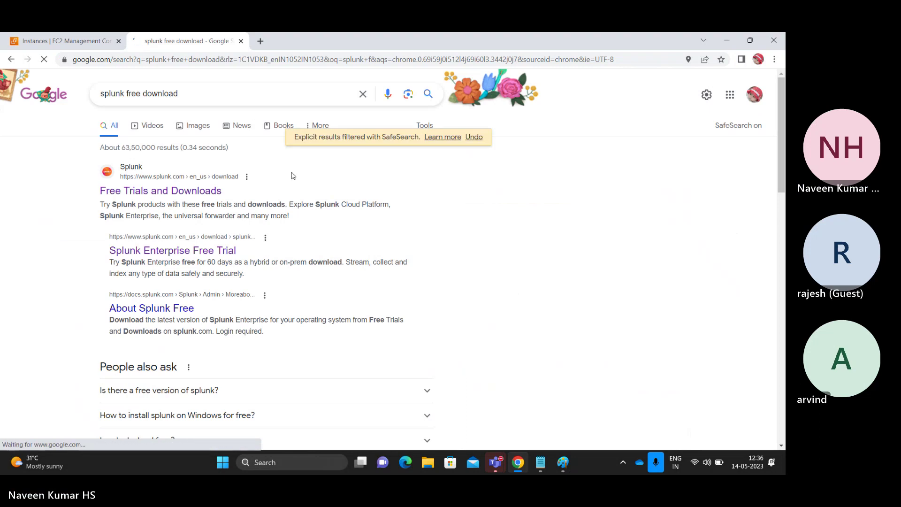
{"action": "left_click", "coordinate": [192, 198]}
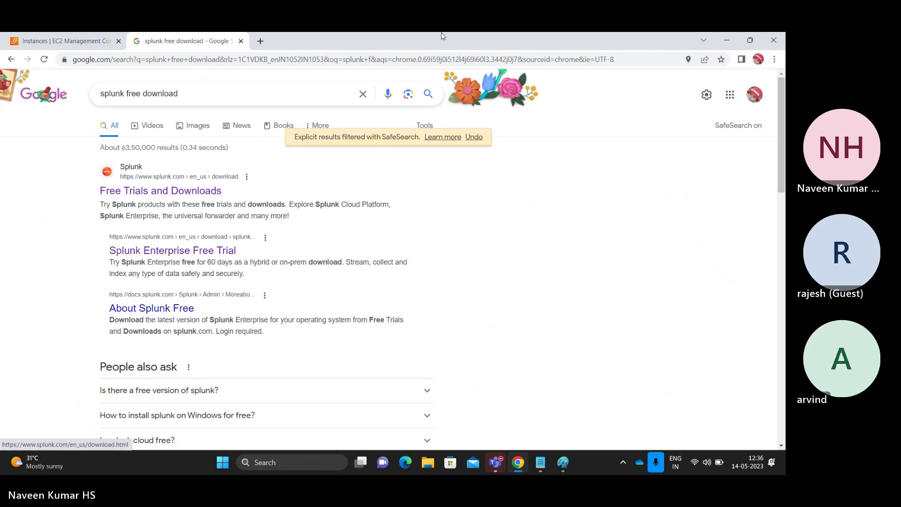